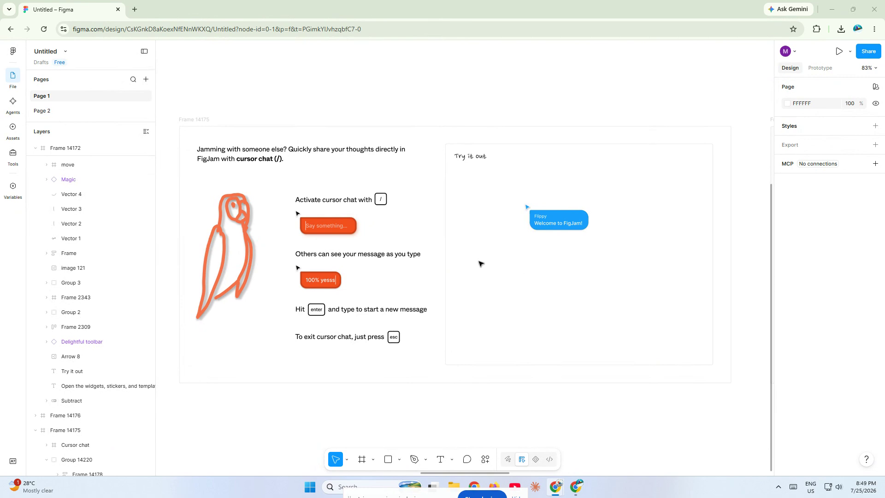
- Add a text layer reading "sUBMIT" below the Welcome to FigJam bubble in the Try it out area
left_click(535, 255)
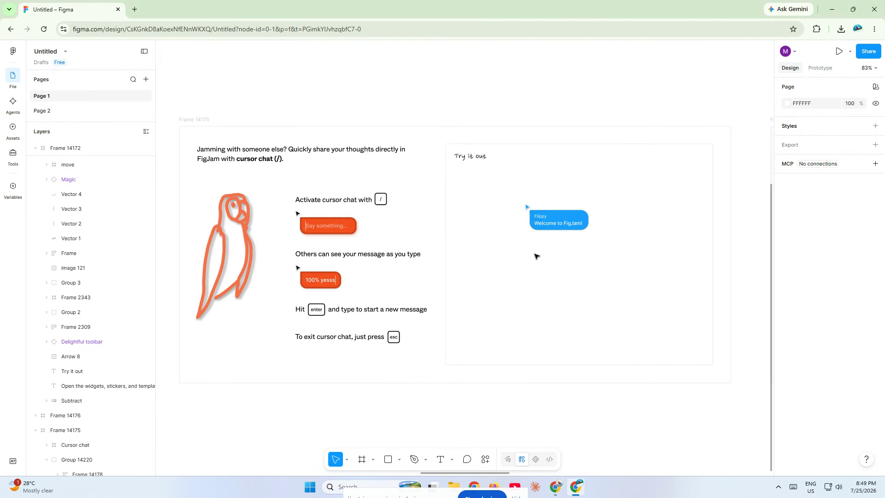
key("t")
left_click(543, 286)
type("s")
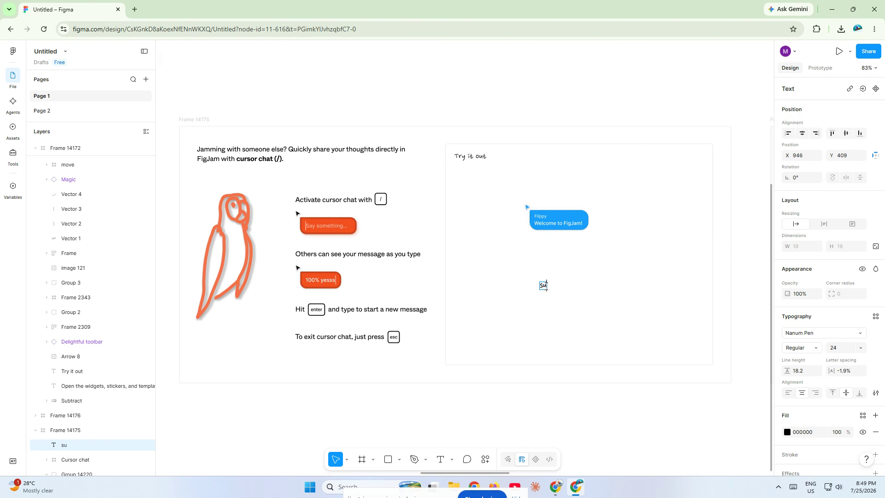
type("UBMIT")
- Change the font of the new text below the bubble to NanumGothic
left_click(814, 333)
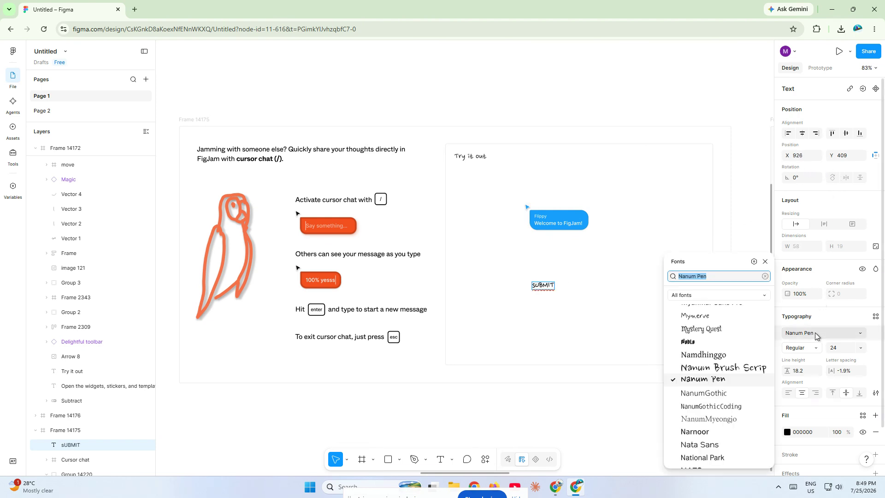
left_click(736, 354)
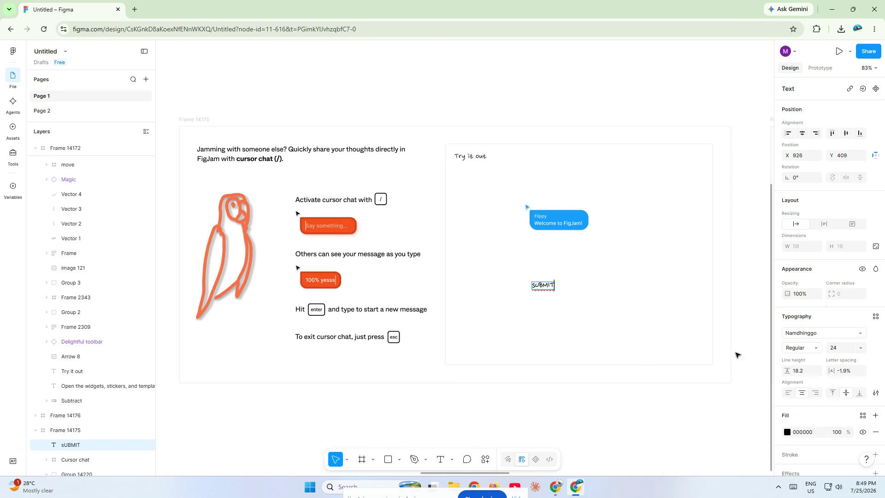
left_click(808, 333)
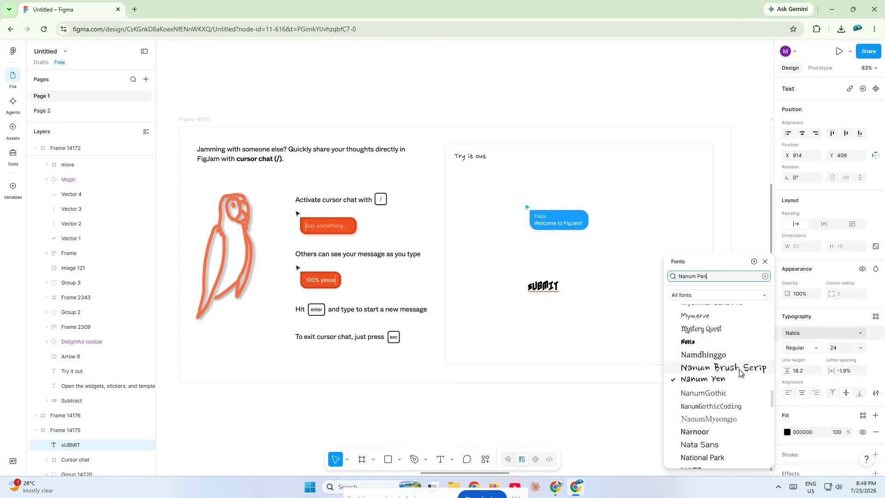
left_click(726, 393)
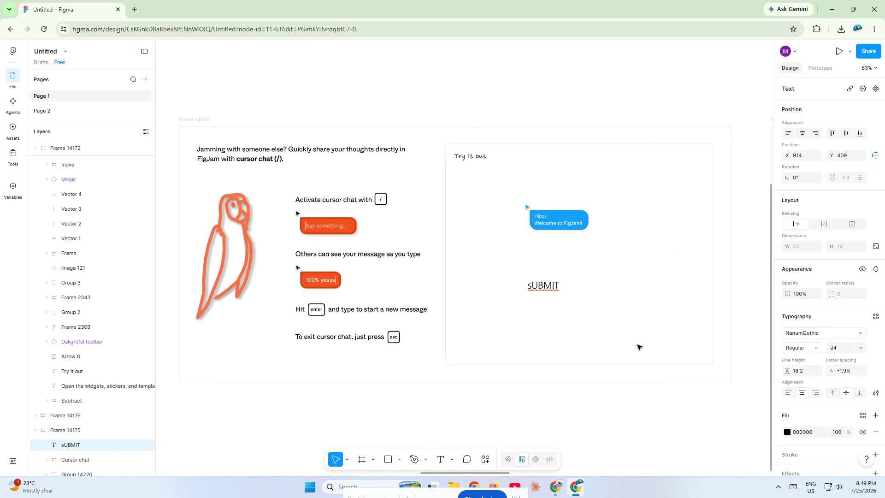
- Replace the text layer's wording with "SUBMIT" in all capitals
key("ctrl+a")
type("SUBMIT")
left_click(596, 291)
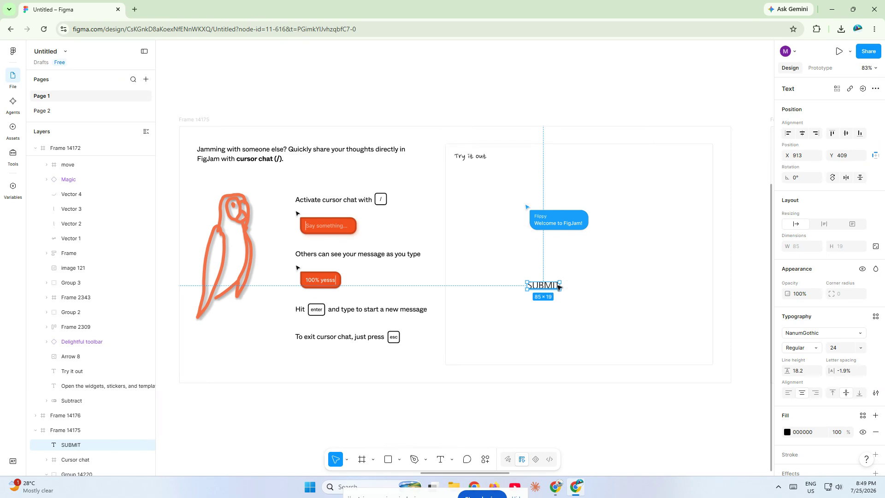
- Move the SUBMIT text to about X 965, Y 403, centred under the bubble, and wrap it in an auto layout frame
left_click_drag(554, 288, 573, 286)
left_click(585, 310)
left_click(571, 287)
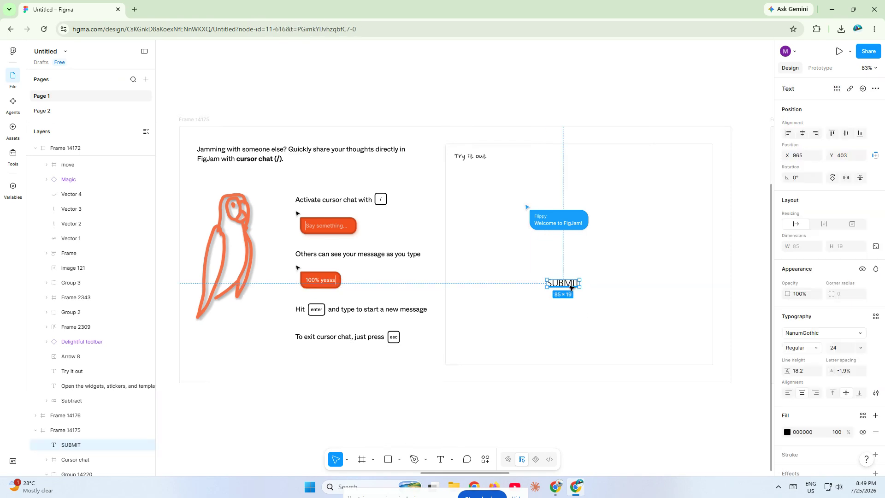
key("shift+a")
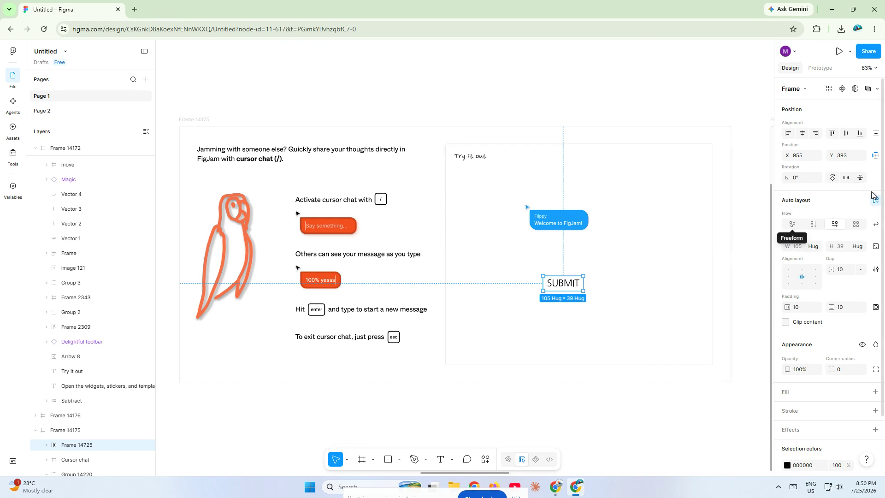
- Add a light grey CAC8C8 fill to the auto layout frame around the SUBMIT text
scroll(849, 325, "down", 1)
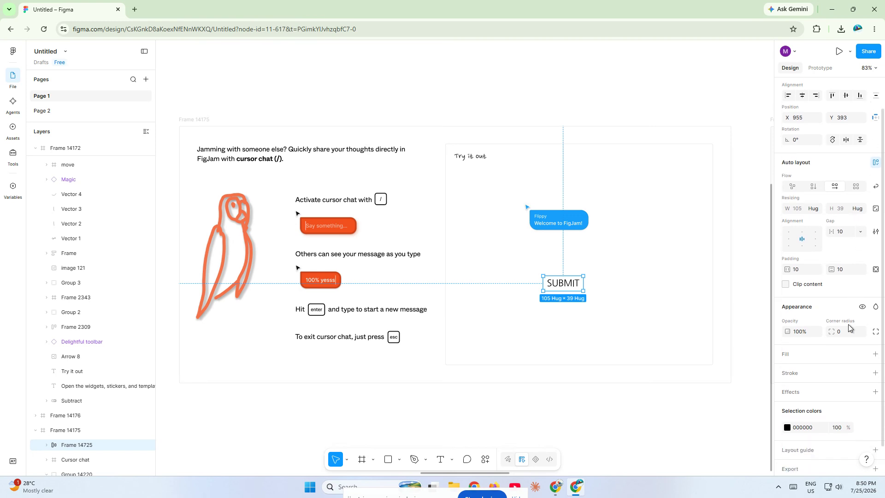
scroll(848, 324, "down", 1)
left_click(789, 329)
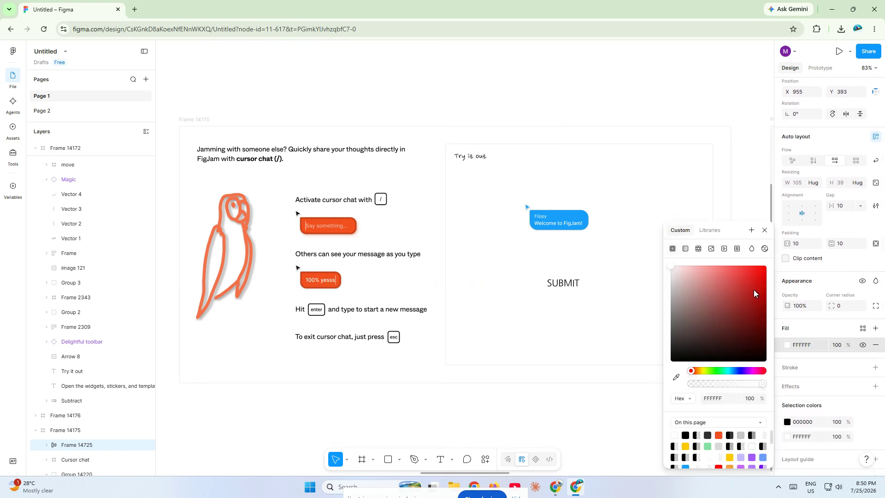
left_click(756, 275)
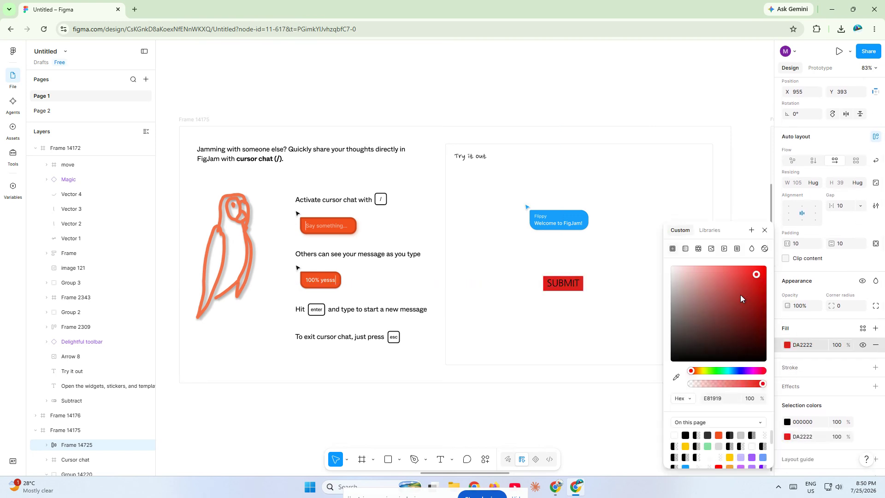
left_click_drag(741, 298, 671, 289)
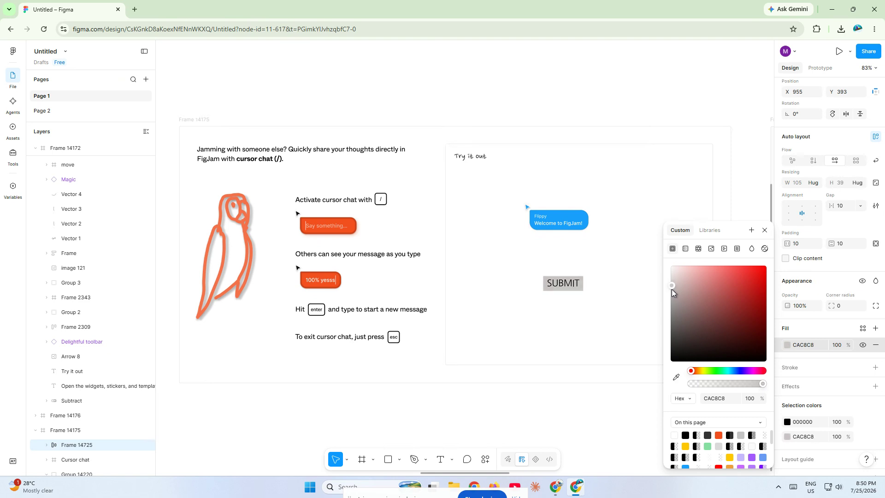
left_click(595, 350)
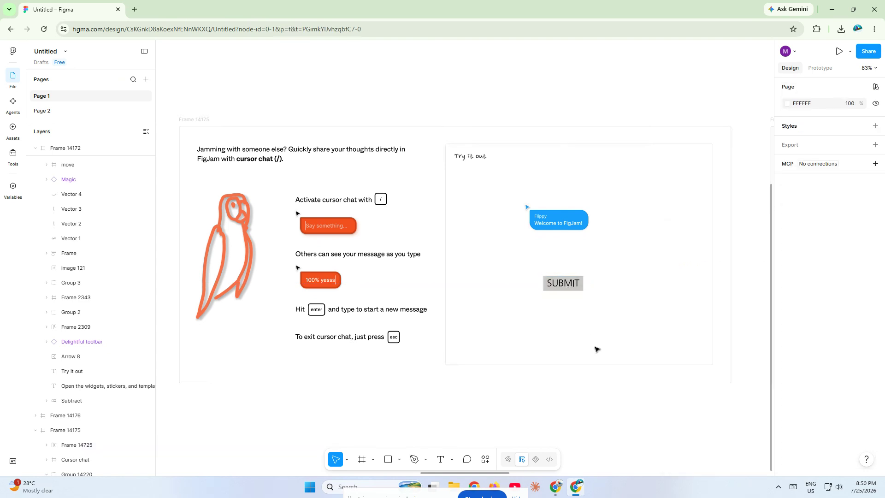
- Select the button frame and its SUBMIT text in turn to examine their layout and typography properties
left_click(567, 288)
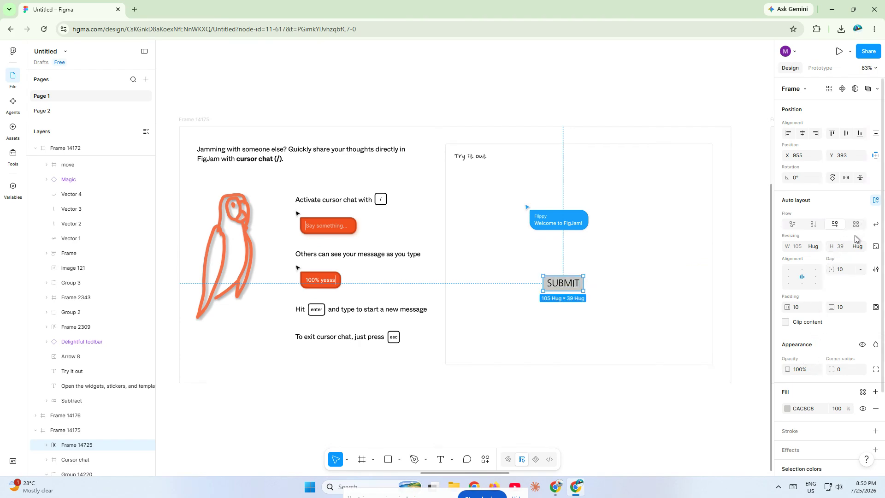
double_click(574, 290)
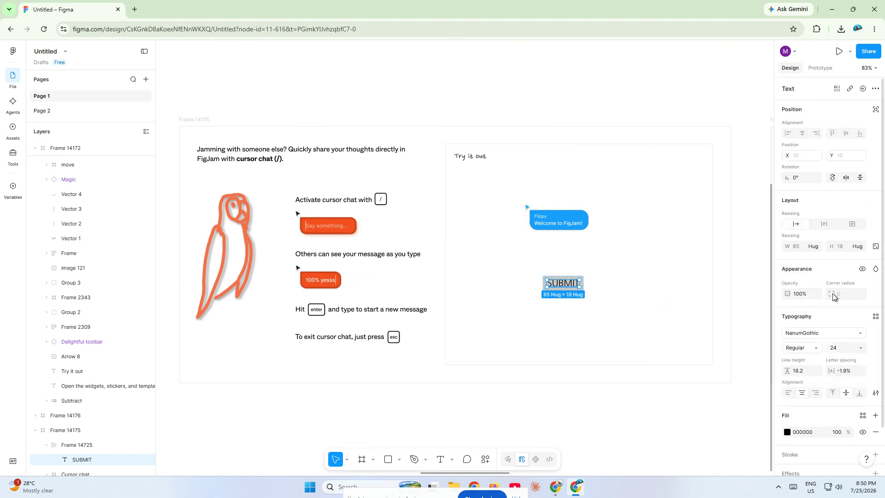
left_click(592, 282)
left_click(581, 278)
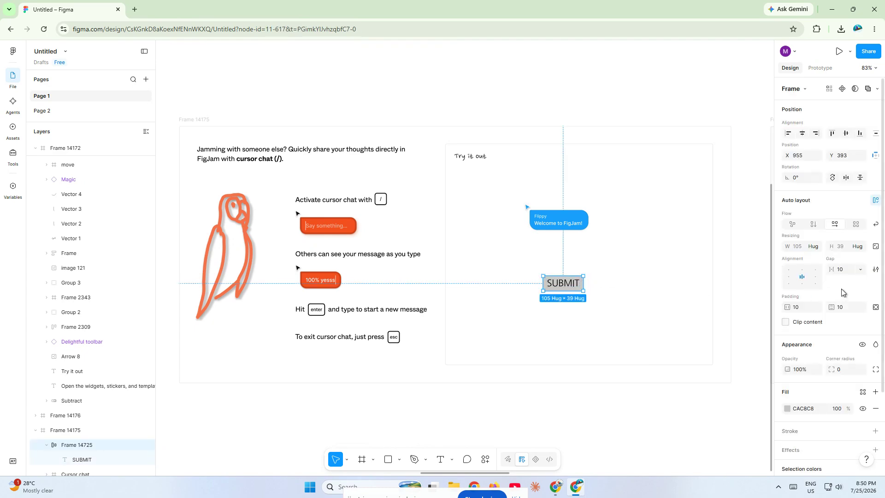
double_click(574, 283)
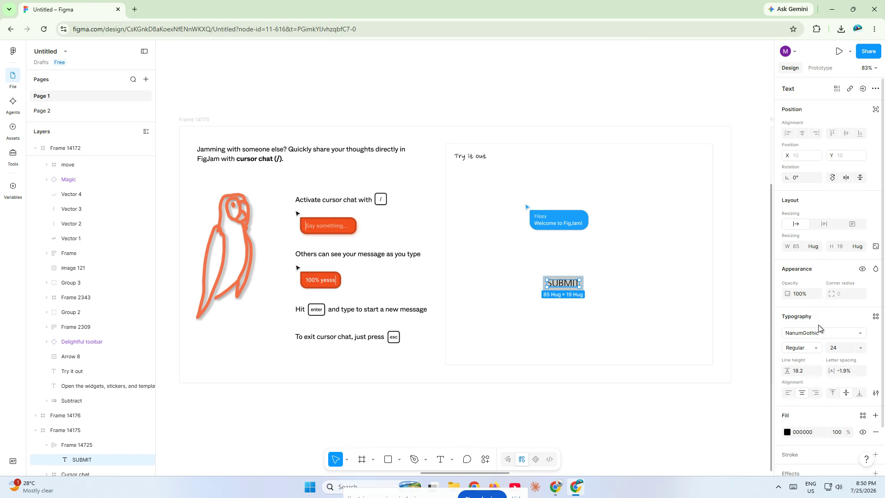
- Set the corner radius of the SUBMIT button frame to 8
left_click(581, 276)
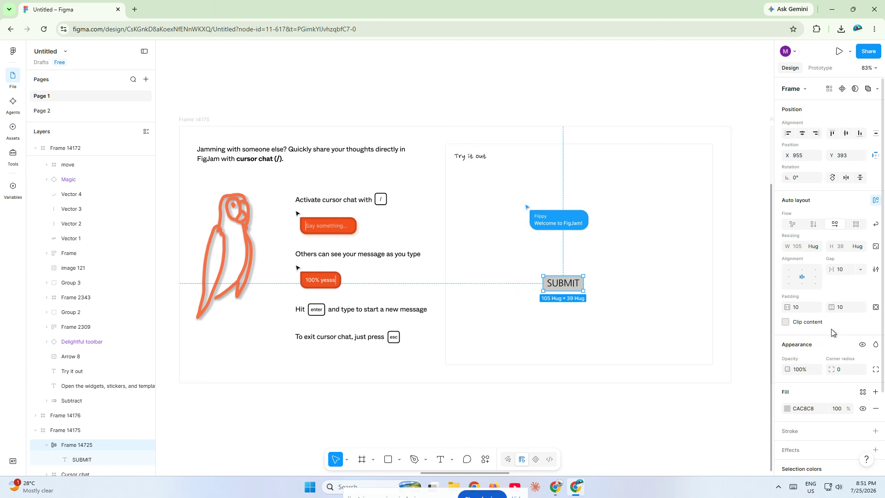
left_click(843, 369)
type("8")
key("Return")
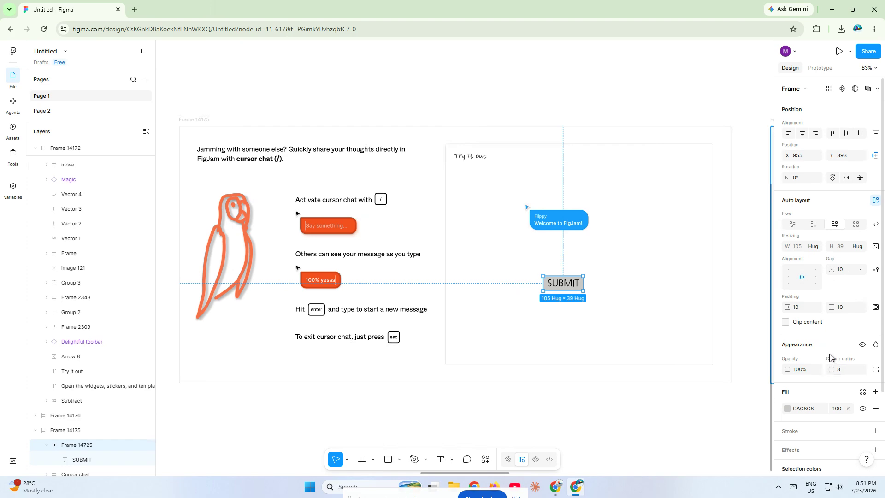
- Set both the horizontal and the vertical padding of the SUBMIT button frame to 15
left_click(804, 309)
type("15")
key("Return")
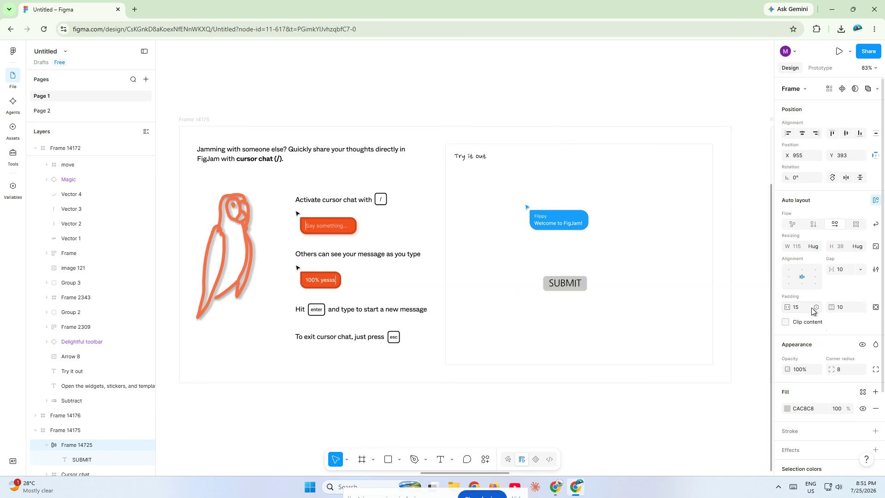
left_click(844, 307)
type("15")
key("Return")
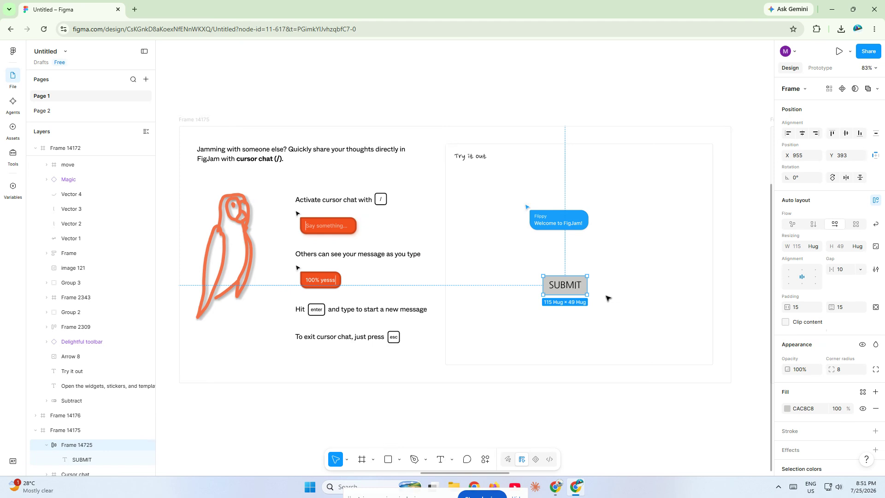
- Turn the SUBMIT button frame into a component and deselect it
right_click(571, 288)
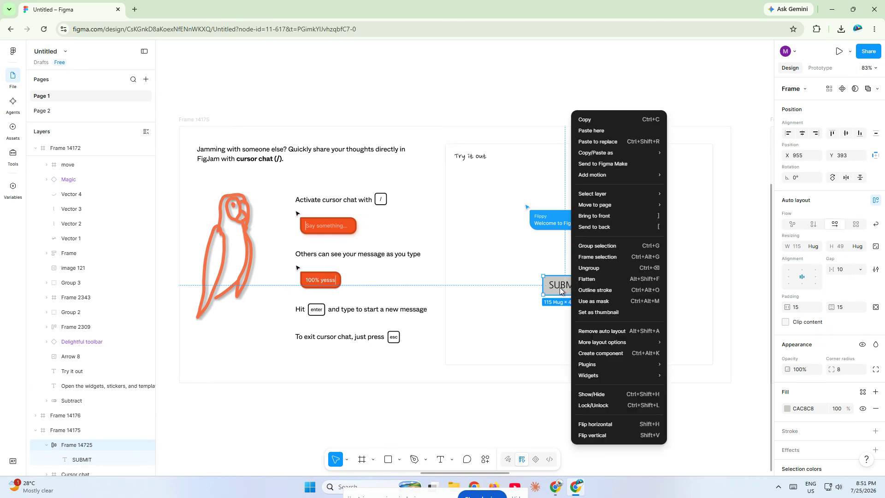
left_click(591, 353)
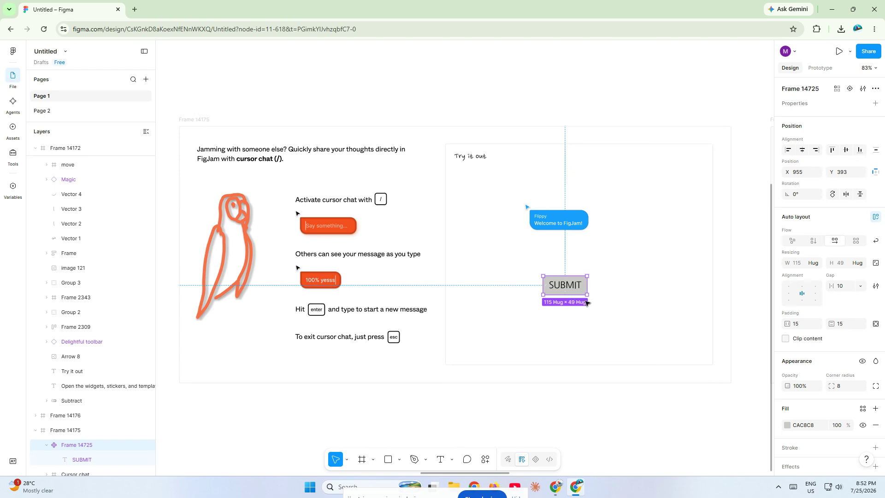
left_click(588, 303)
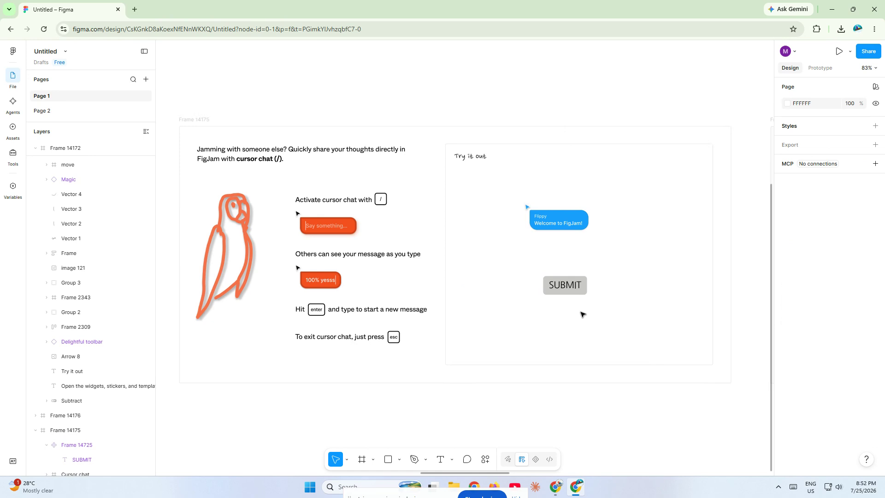